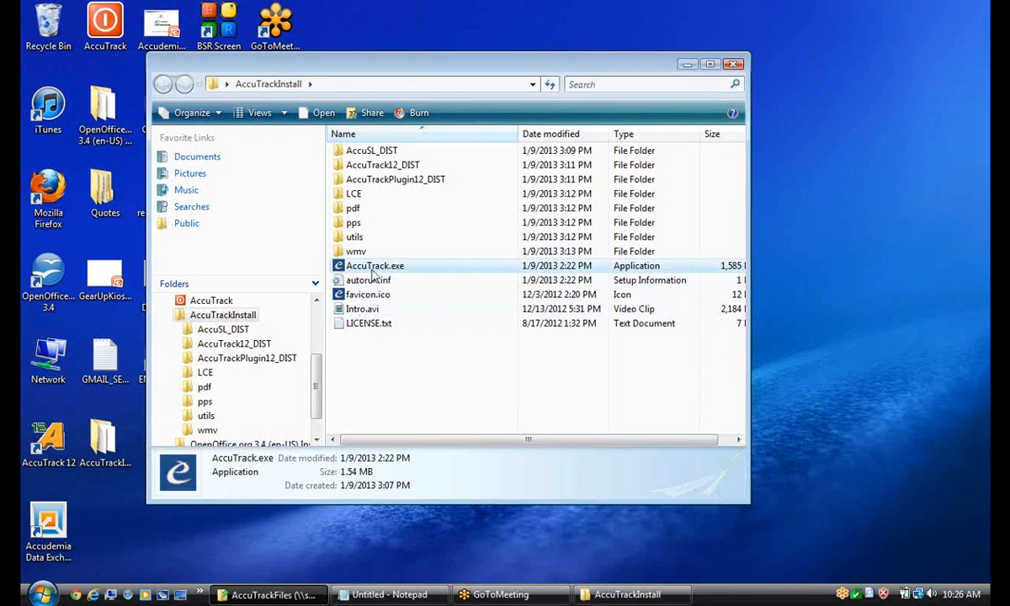
Close the AccuTrackInstall folder and start the Computer Lab Plugin installation from the Engineerica launcher, dismissing the license text file.
{"action": "left_click", "coordinate": [734, 64]}
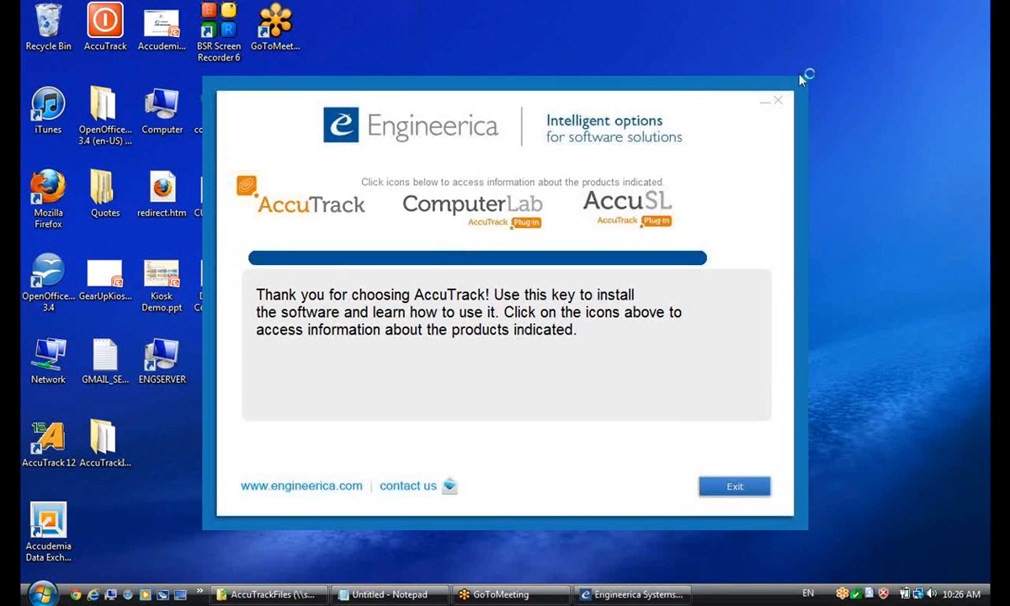
{"action": "mouse_move", "coordinate": [472, 235]}
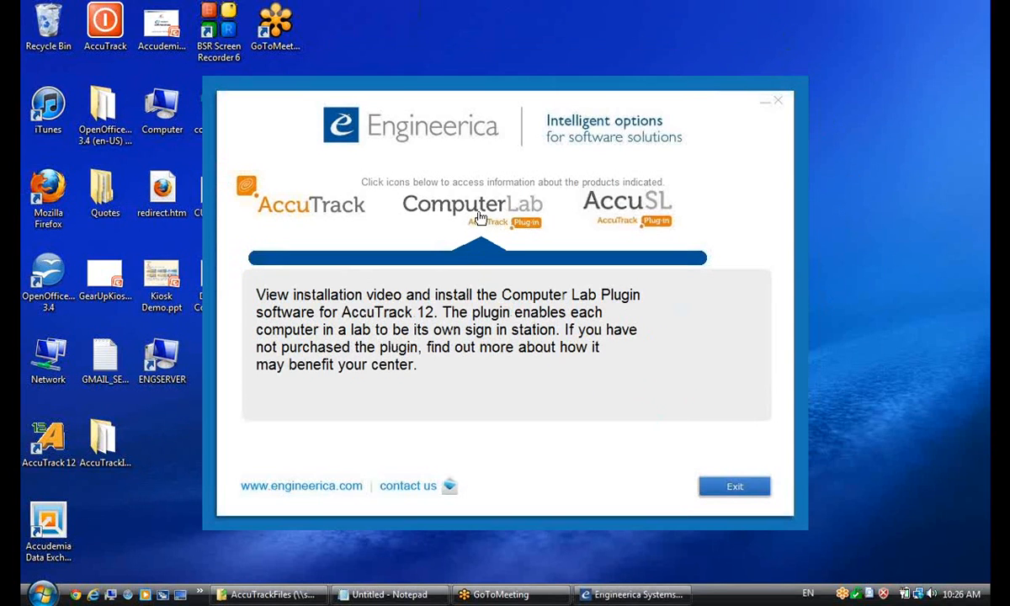
{"action": "left_click", "coordinate": [479, 218]}
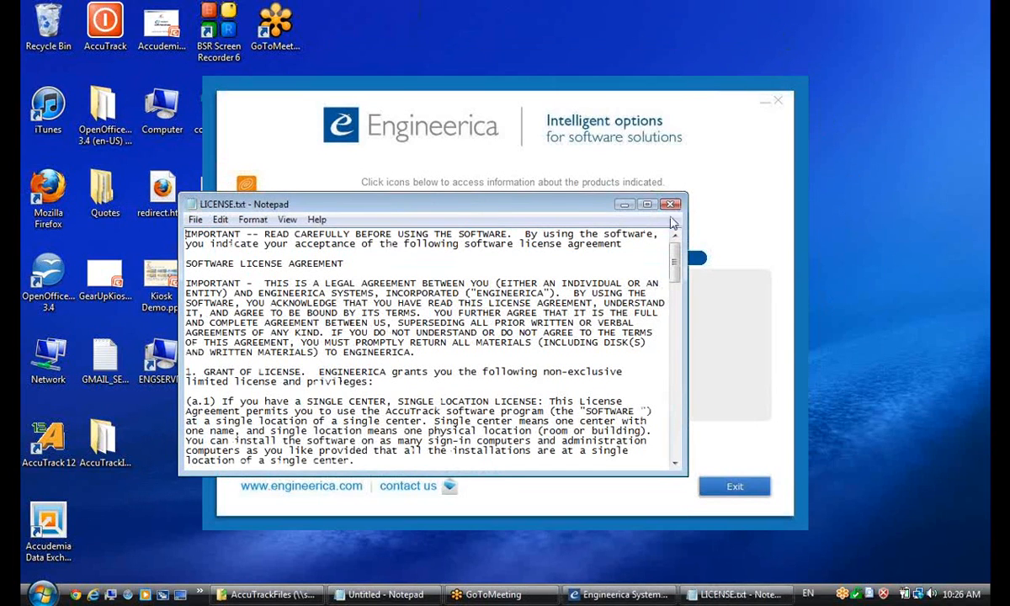
{"action": "left_click", "coordinate": [670, 205]}
{"action": "left_click", "coordinate": [489, 220]}
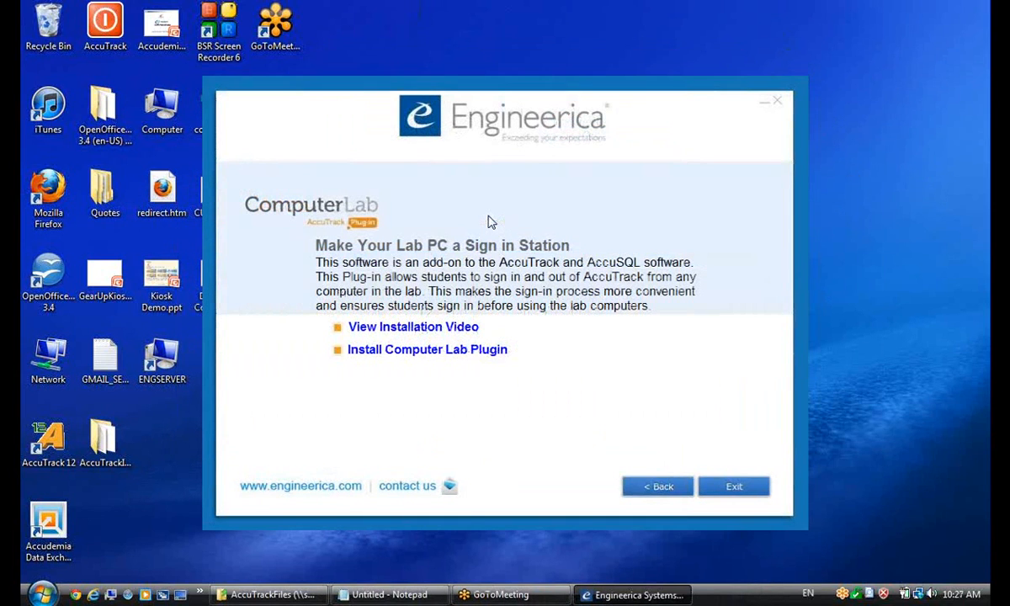
{"action": "left_click", "coordinate": [412, 353]}
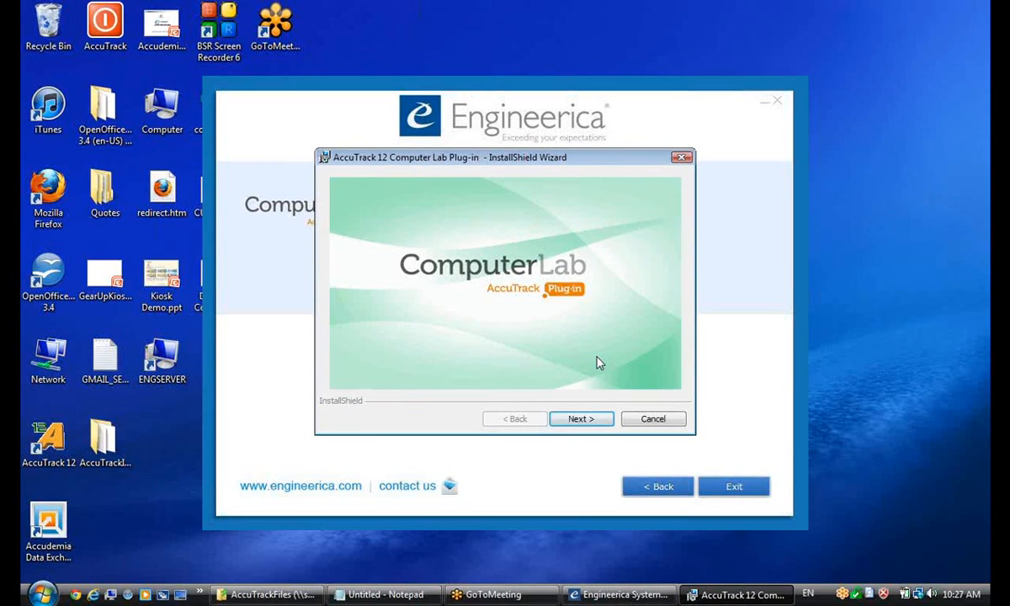
Install the AccuTrack 12 Computer Lab Plug-in with the license terms accepted and the default destination folder, finish the wizard and close the launcher.
{"action": "left_click", "coordinate": [578, 422]}
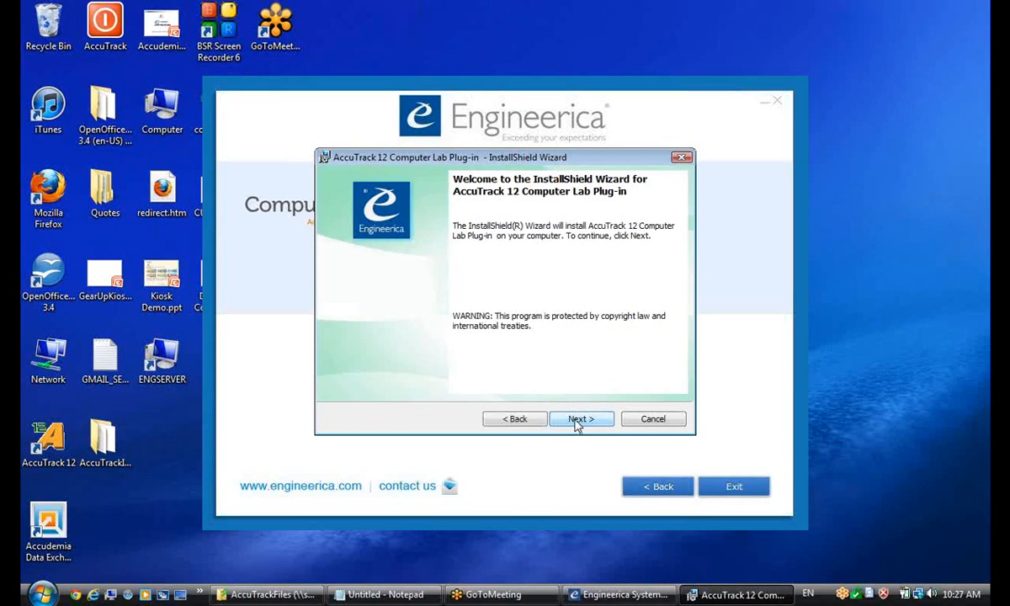
{"action": "left_click", "coordinate": [577, 424]}
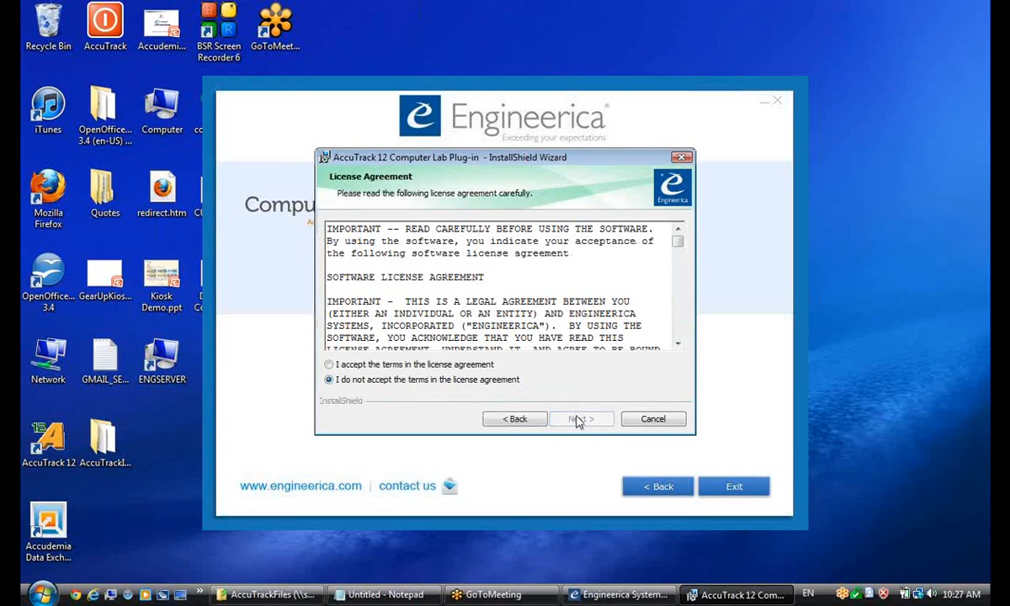
{"action": "scroll", "coordinate": [680, 248], "scroll_direction": "down", "scroll_amount": 10}
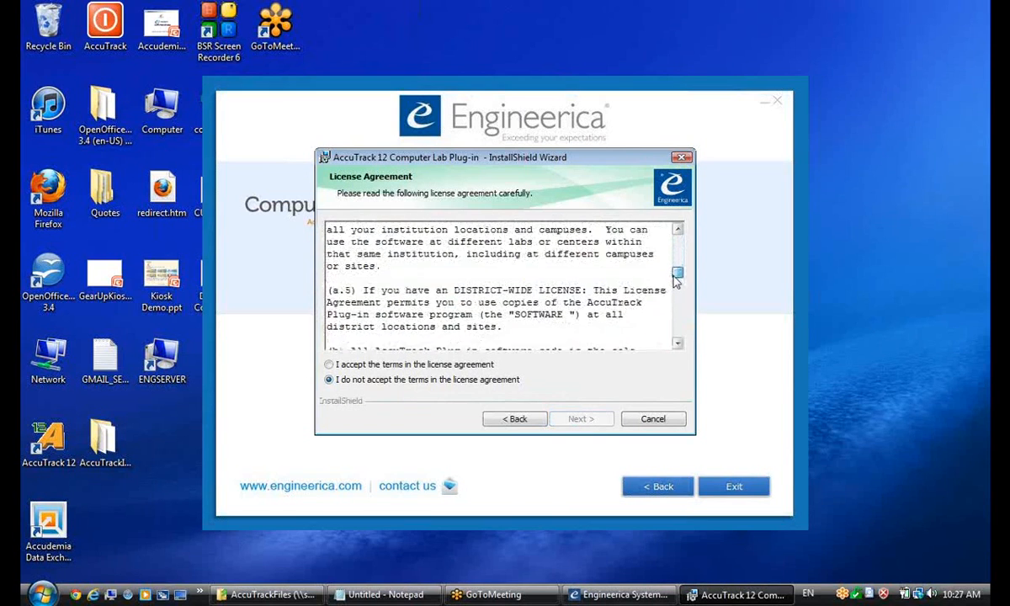
{"action": "left_click", "coordinate": [329, 366]}
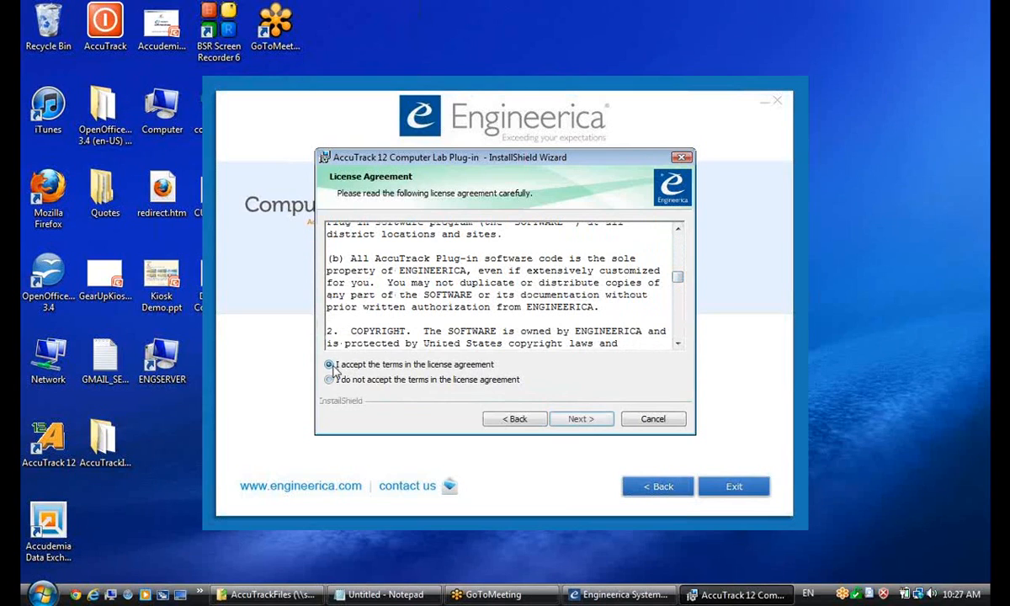
{"action": "left_click", "coordinate": [581, 419]}
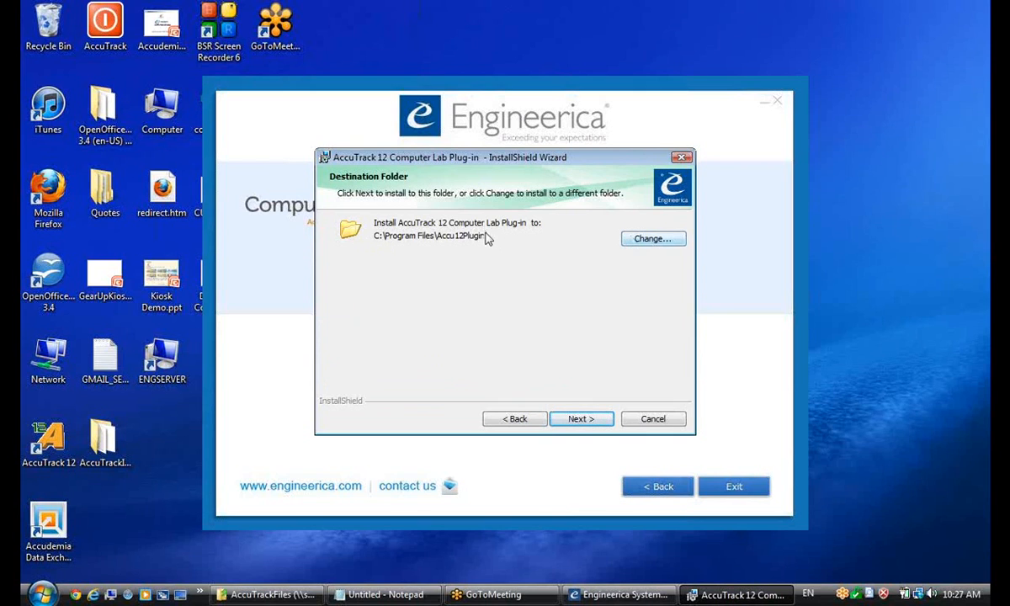
{"action": "left_click", "coordinate": [590, 420]}
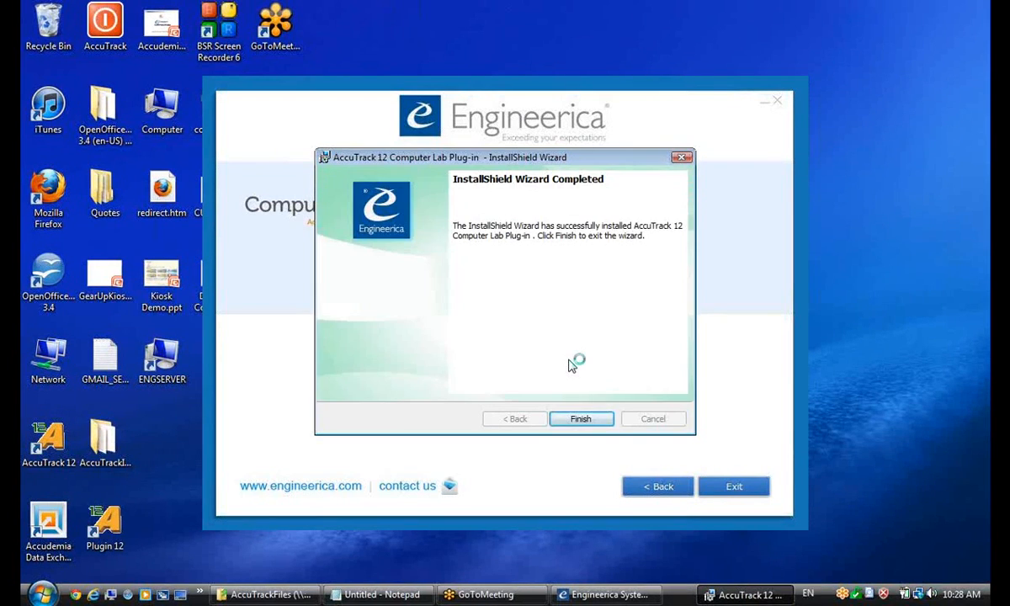
{"action": "left_click", "coordinate": [582, 419]}
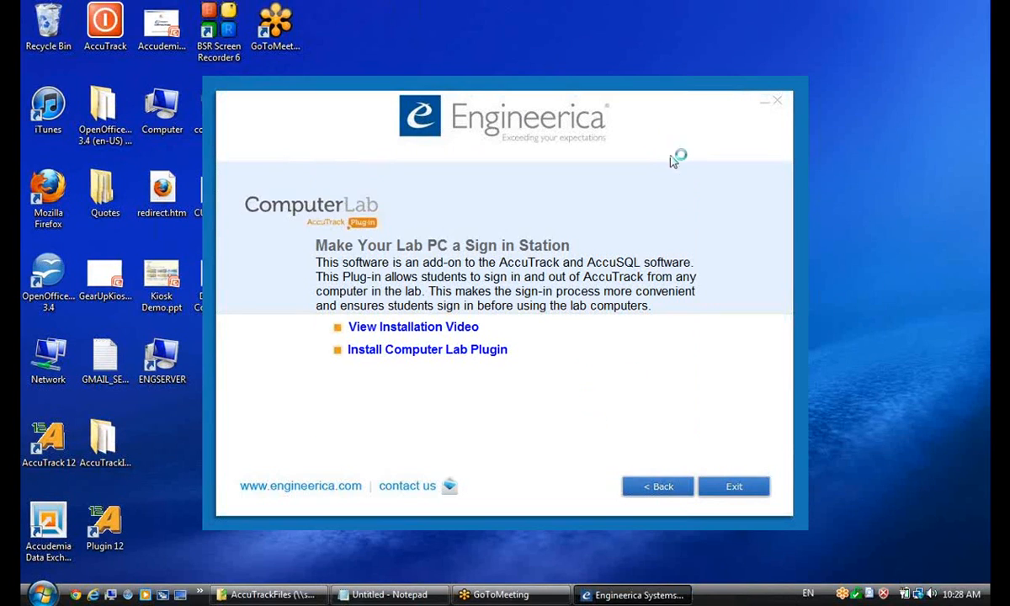
{"action": "left_click", "coordinate": [779, 104]}
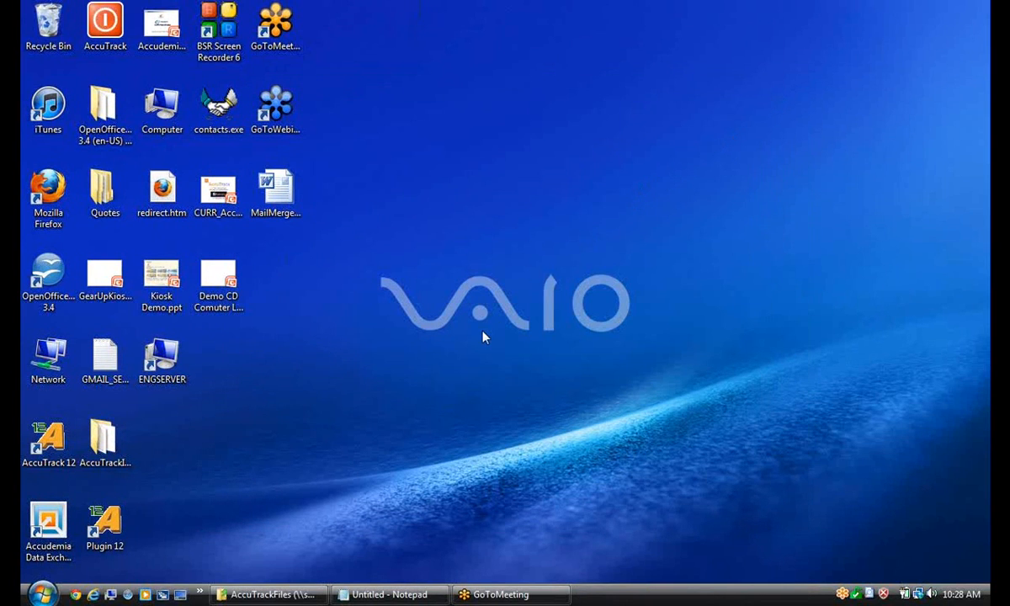
Open the Accu12Plugin program folder through the Plugin 12 shortcut's file location and find setdatapath.exe.
{"action": "right_click", "coordinate": [106, 548]}
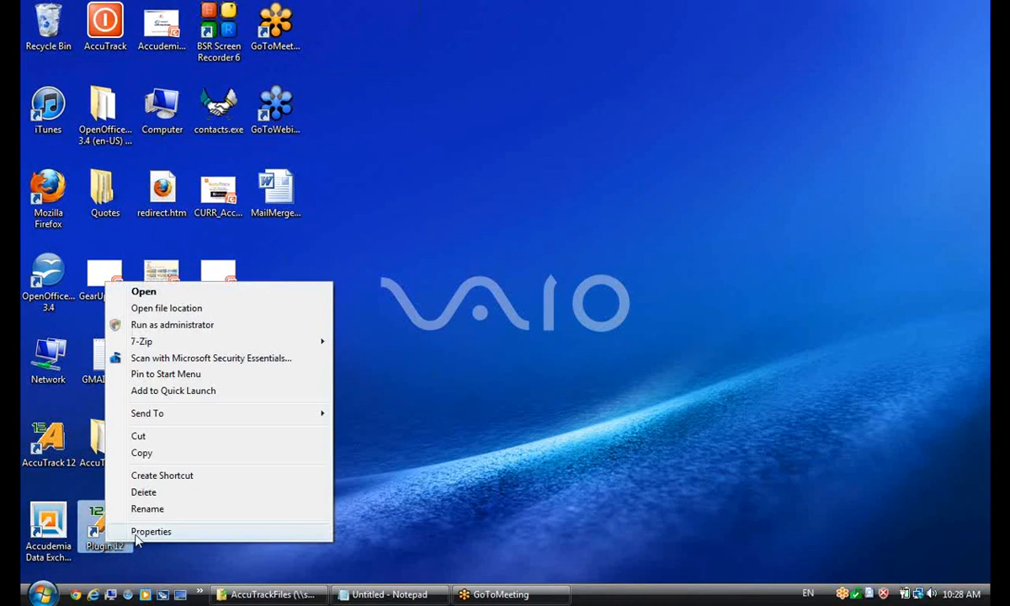
{"action": "left_click", "coordinate": [238, 532]}
{"action": "left_click", "coordinate": [165, 453]}
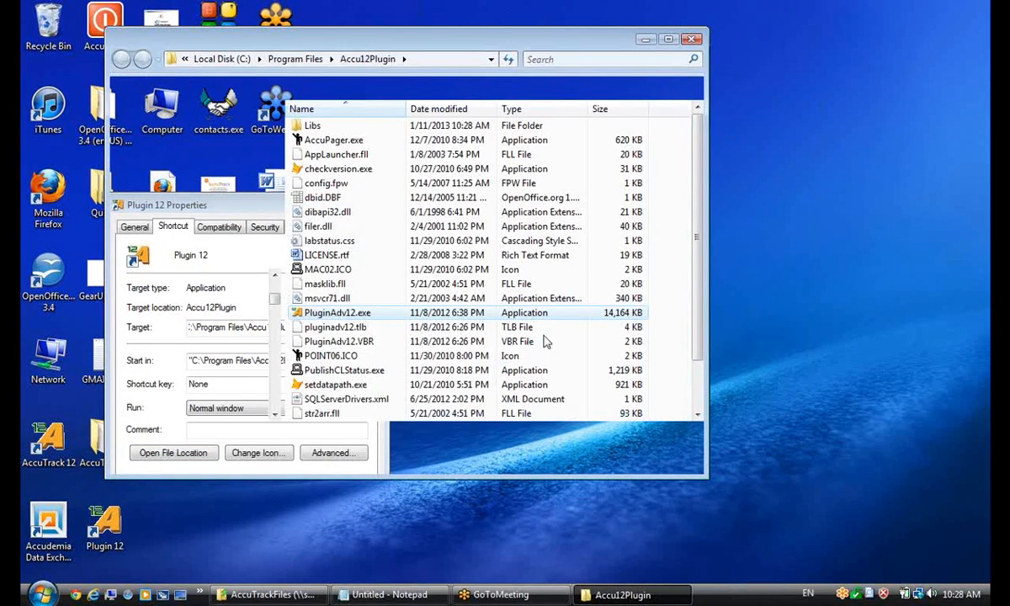
{"action": "left_click", "coordinate": [286, 558]}
{"action": "left_click_drag", "start_coordinate": [698, 253], "coordinate": [699, 303]}
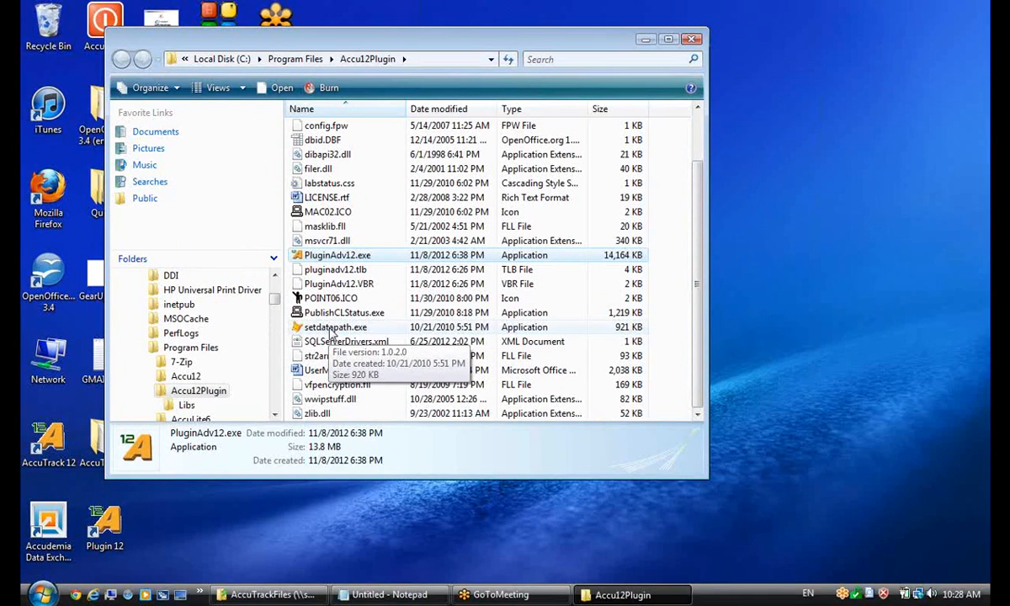
Run setdatapath.exe, continue in Native data mode to the data path settings, and move the Database Location window away from the screen corner.
{"action": "double_click", "coordinate": [331, 328]}
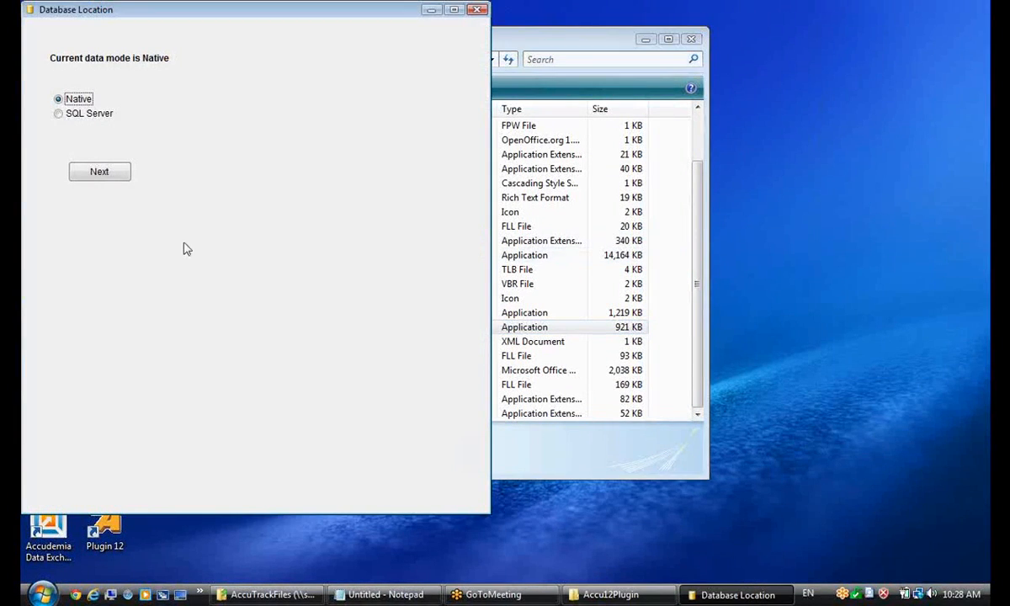
{"action": "left_click", "coordinate": [95, 173]}
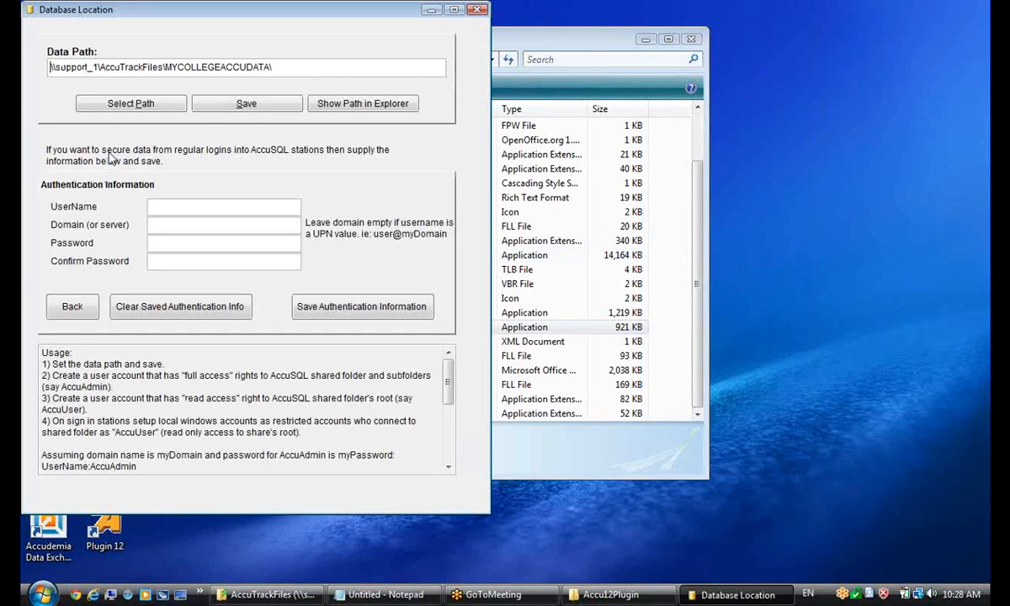
{"action": "left_click_drag", "start_coordinate": [181, 18], "coordinate": [277, 70]}
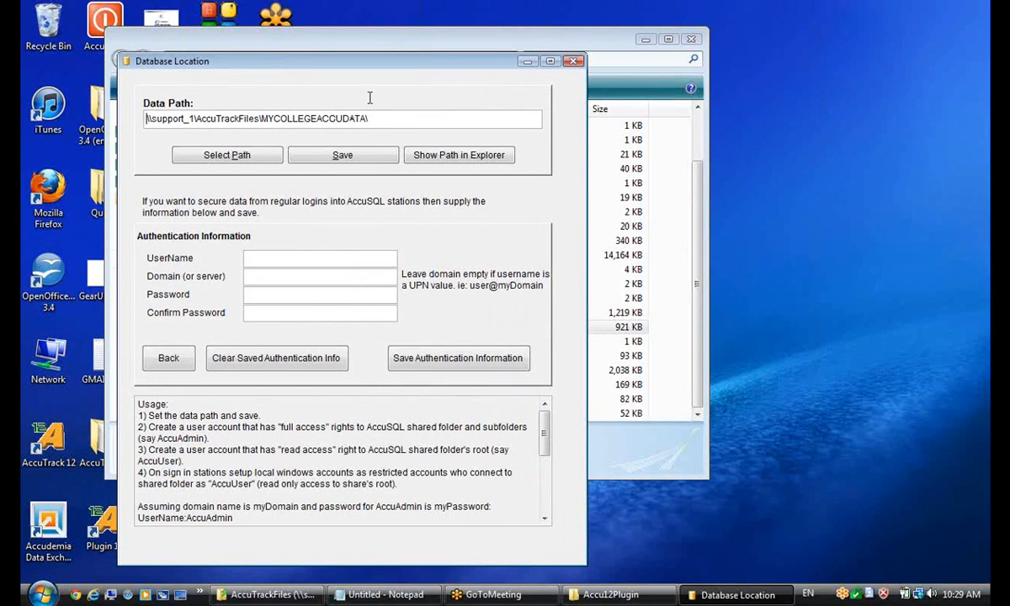
{"action": "left_click_drag", "start_coordinate": [312, 65], "coordinate": [321, 64]}
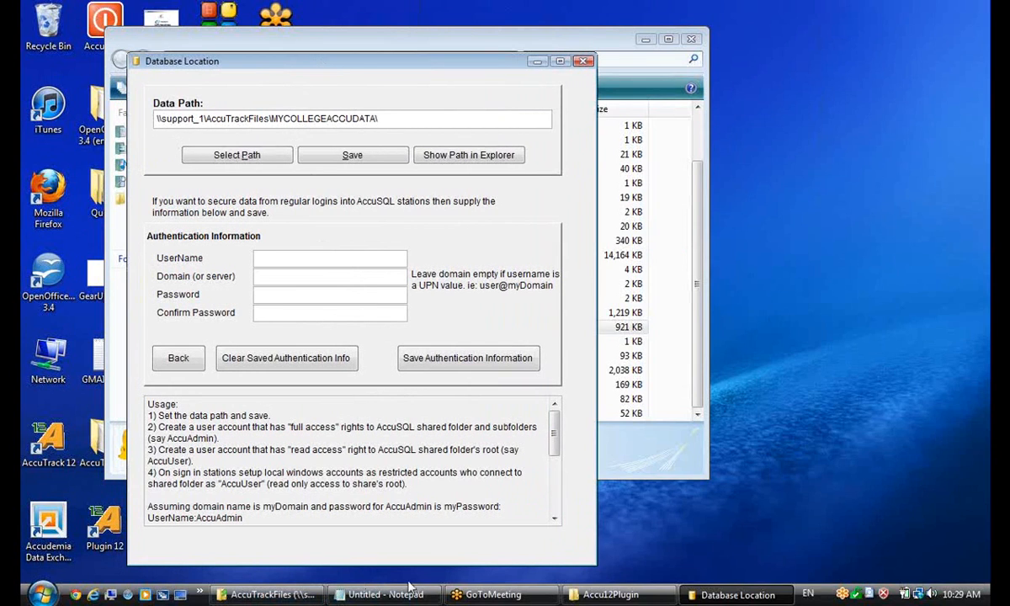
Check the data path against the full network address of the MYCOLLEGEACCUDATA folder in AccuTrackFiles, then close the Database Location window.
{"action": "left_click", "coordinate": [274, 595]}
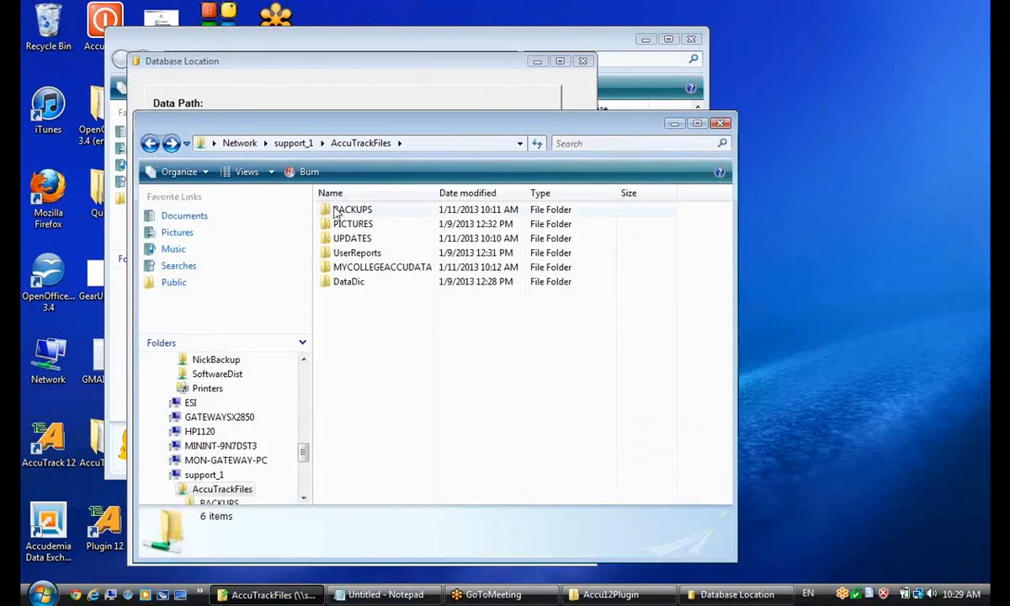
{"action": "double_click", "coordinate": [389, 268]}
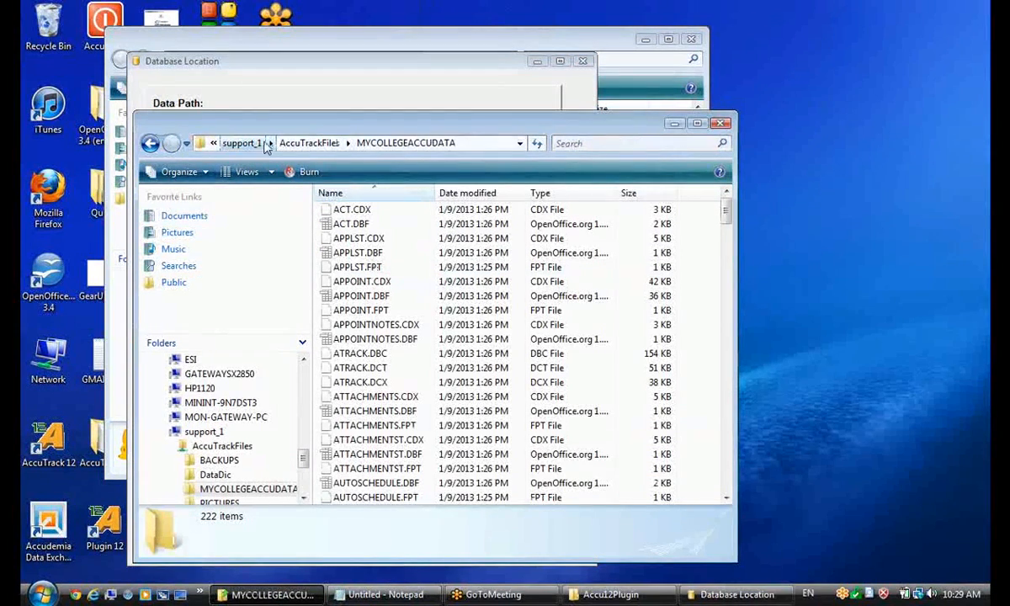
{"action": "left_click", "coordinate": [463, 143]}
{"action": "left_click", "coordinate": [465, 143]}
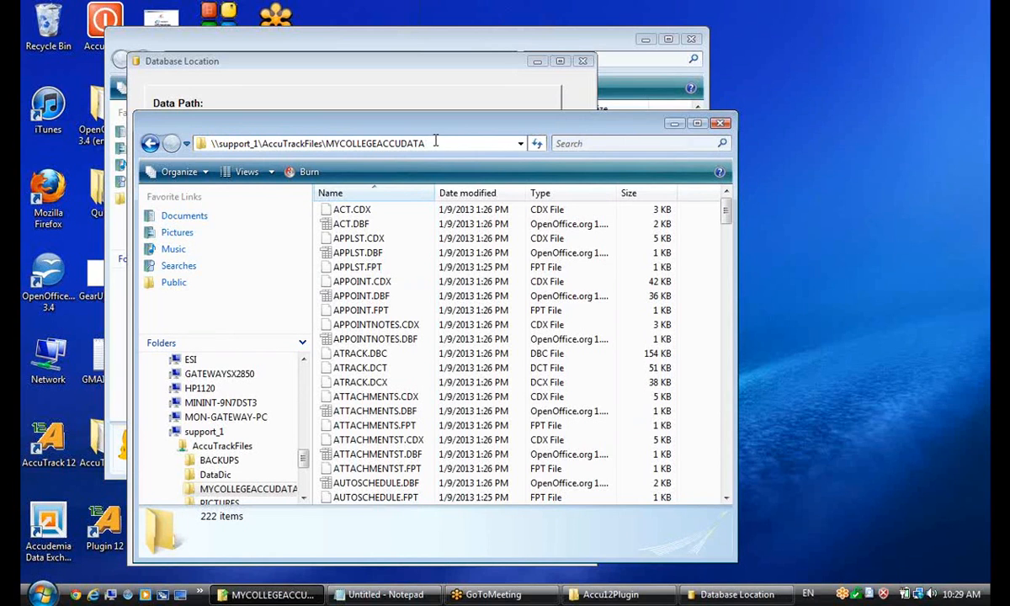
{"action": "left_click", "coordinate": [674, 123]}
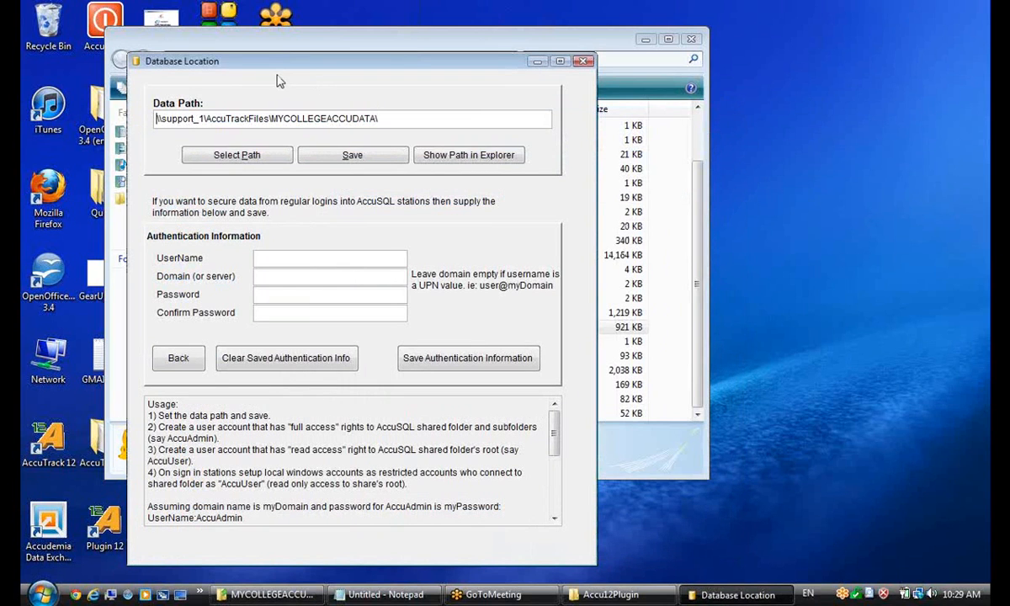
{"action": "left_click", "coordinate": [587, 62]}
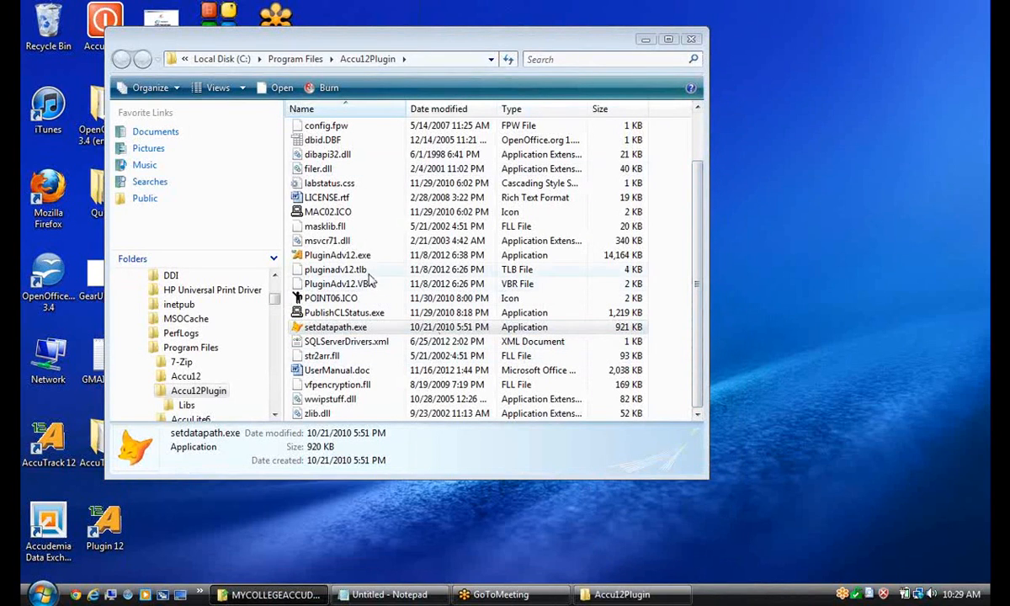
Launch PluginAdv12.exe, minimize its folder, and open System Administration by entering the administrator's ID number and password on the sign-in screen.
{"action": "left_click", "coordinate": [338, 255]}
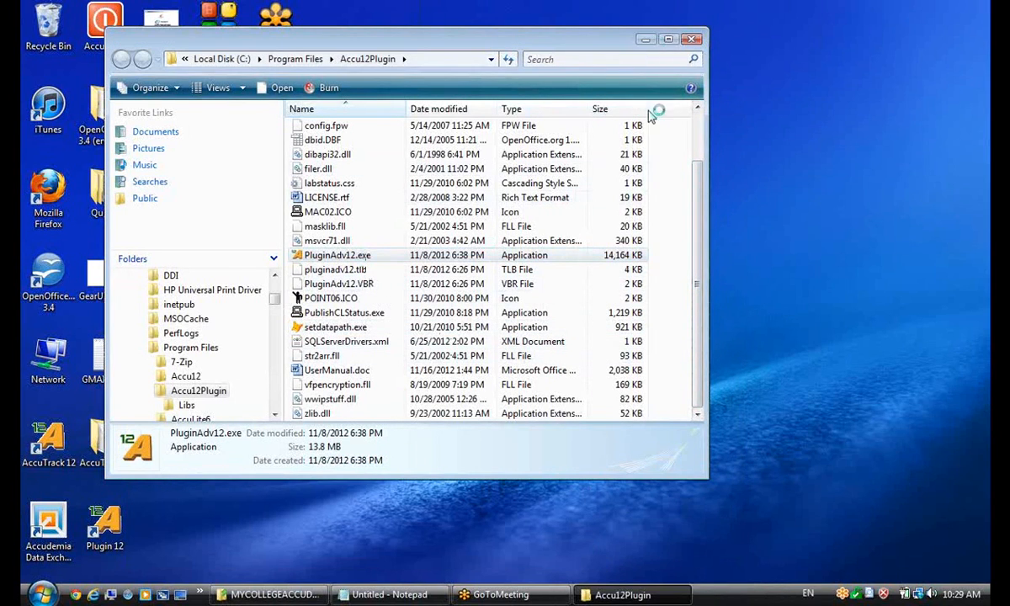
{"action": "left_click", "coordinate": [645, 41]}
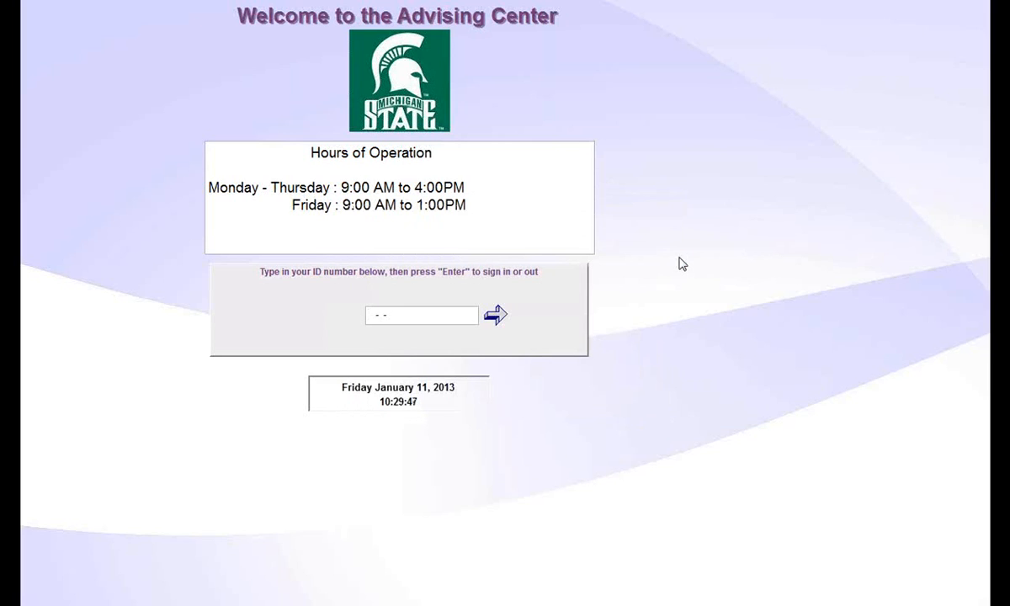
{"action": "left_click", "coordinate": [372, 318]}
{"action": "type", "text": "111-11-1111"}
{"action": "key", "text": "Return"}
{"action": "type", "text": "***"}
{"action": "key", "text": "Return"}
{"action": "left_click", "coordinate": [633, 395]}
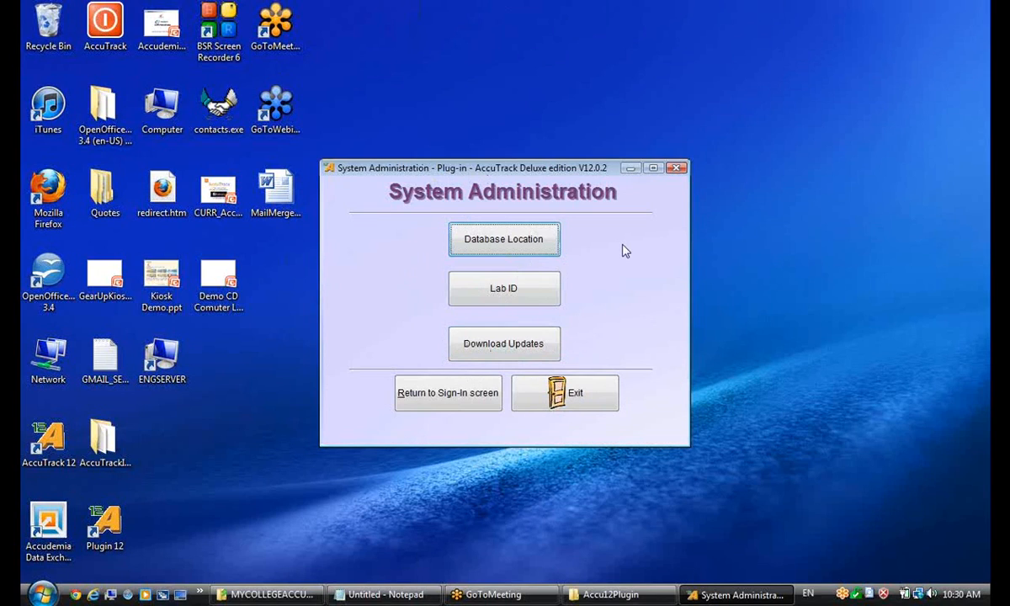
Return to the Advising Center sign-in screen and submit the student's ID number.
{"action": "left_click", "coordinate": [455, 393]}
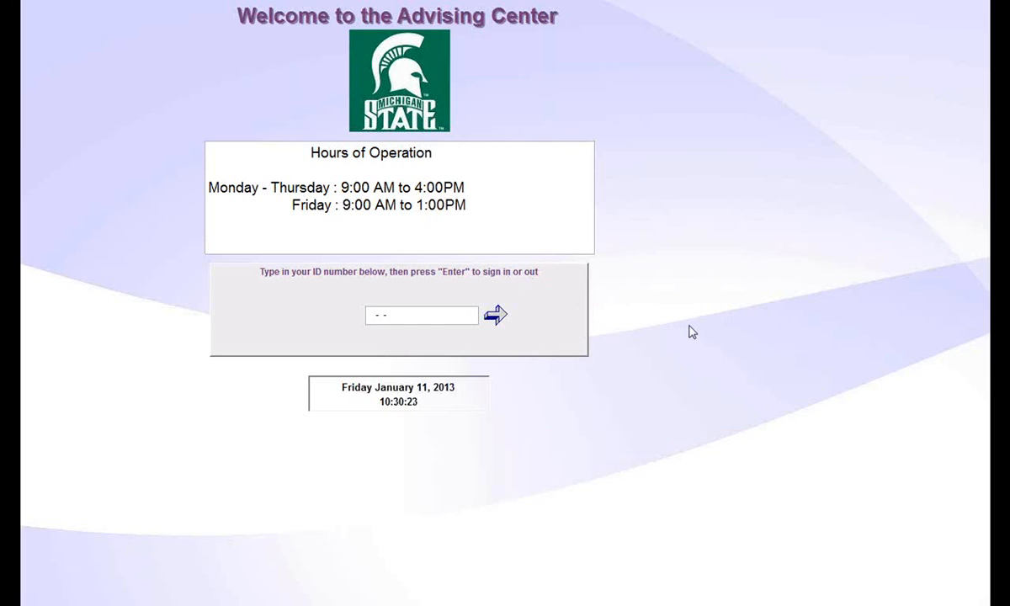
{"action": "type", "text": "555555555"}
{"action": "key", "text": "Return"}
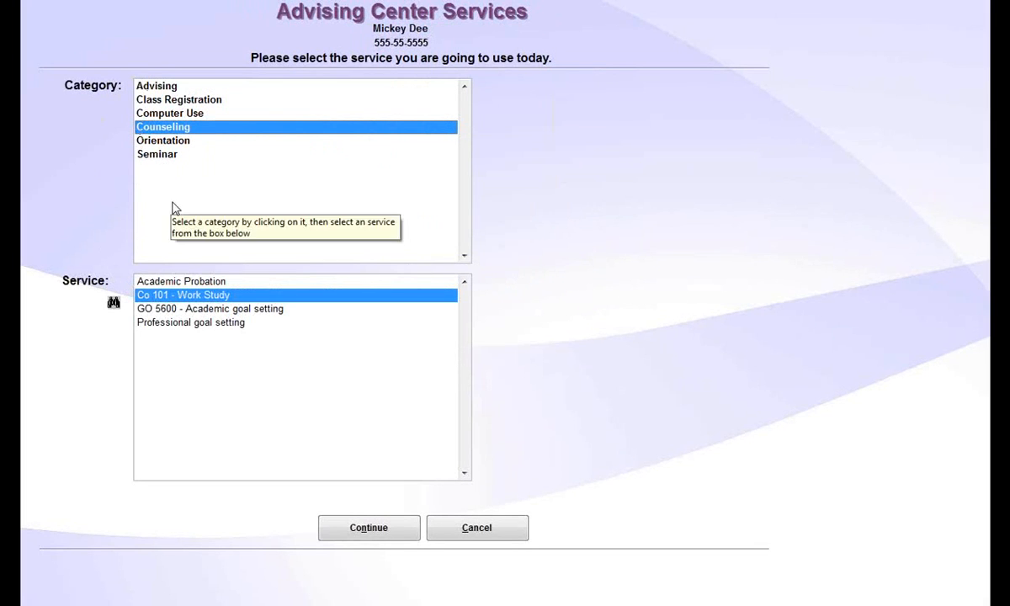
Sign the student in to the Career Choice service under Computer Use, and move the floating sign-out window slightly away from the screen corner.
{"action": "left_click", "coordinate": [158, 113]}
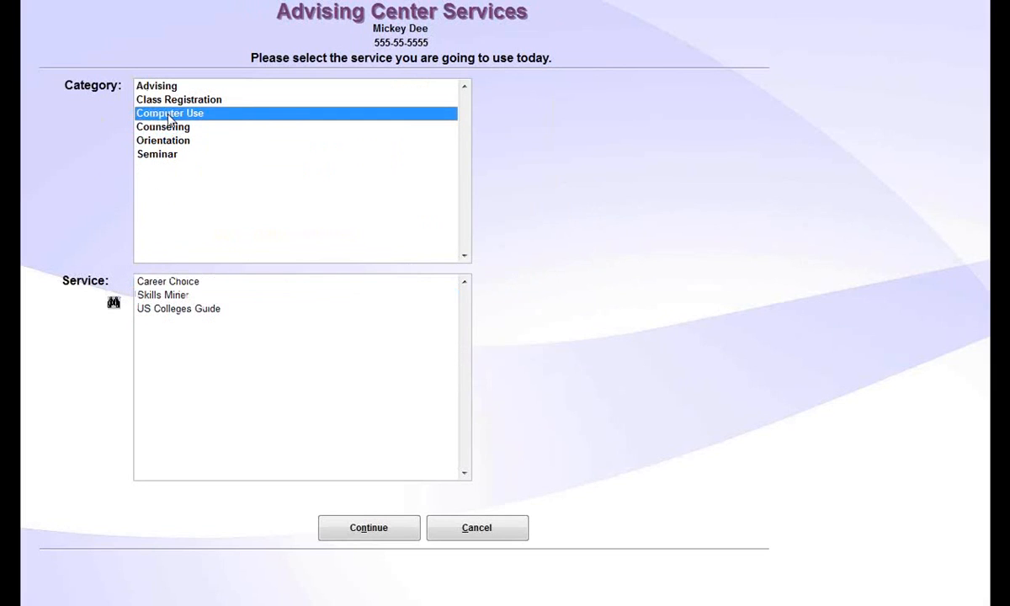
{"action": "left_click", "coordinate": [173, 281]}
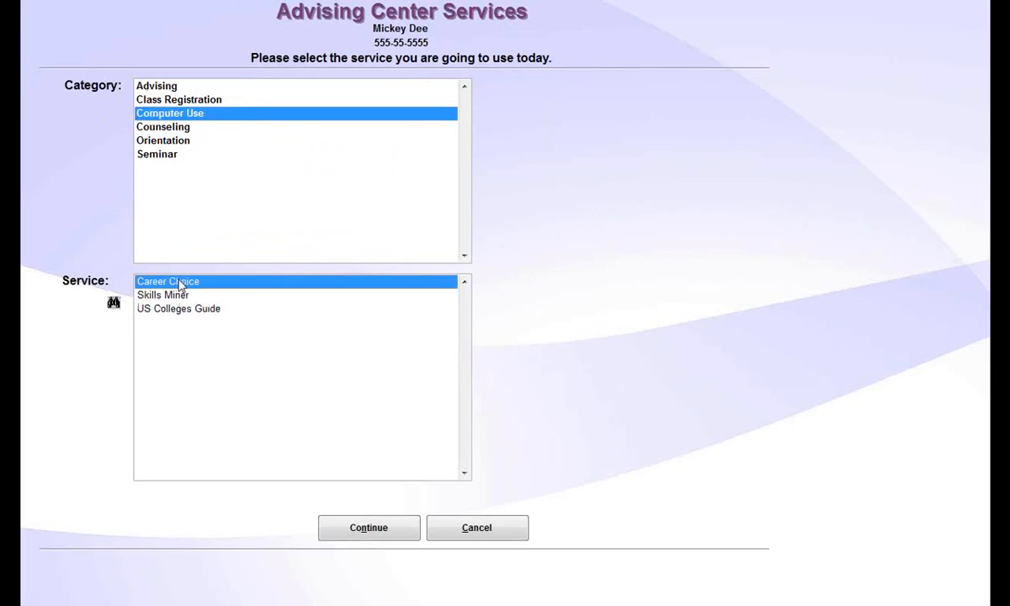
{"action": "left_click", "coordinate": [370, 532]}
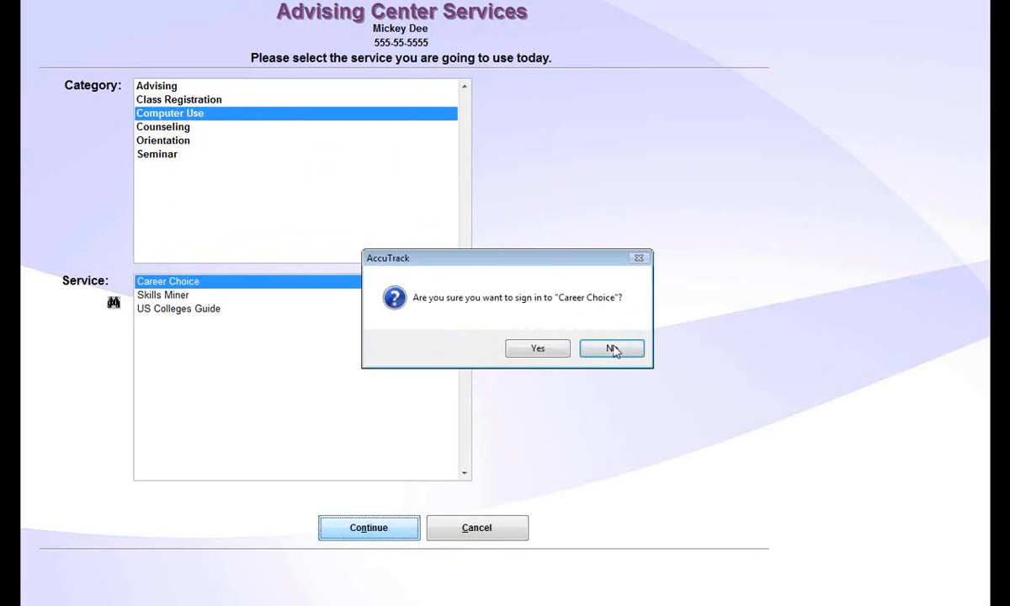
{"action": "left_click", "coordinate": [537, 348]}
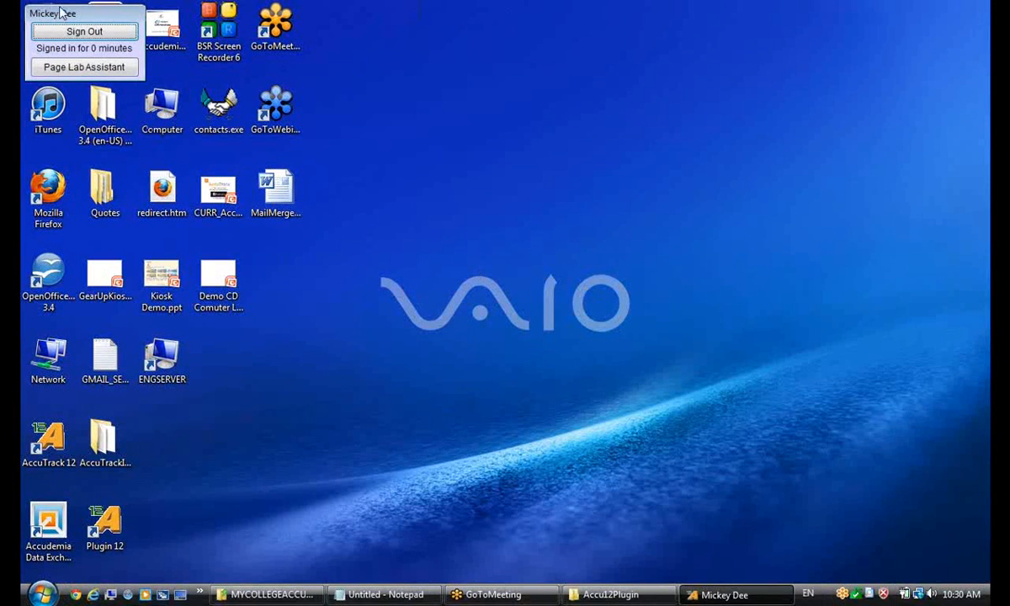
{"action": "left_click_drag", "start_coordinate": [55, 10], "coordinate": [77, 27]}
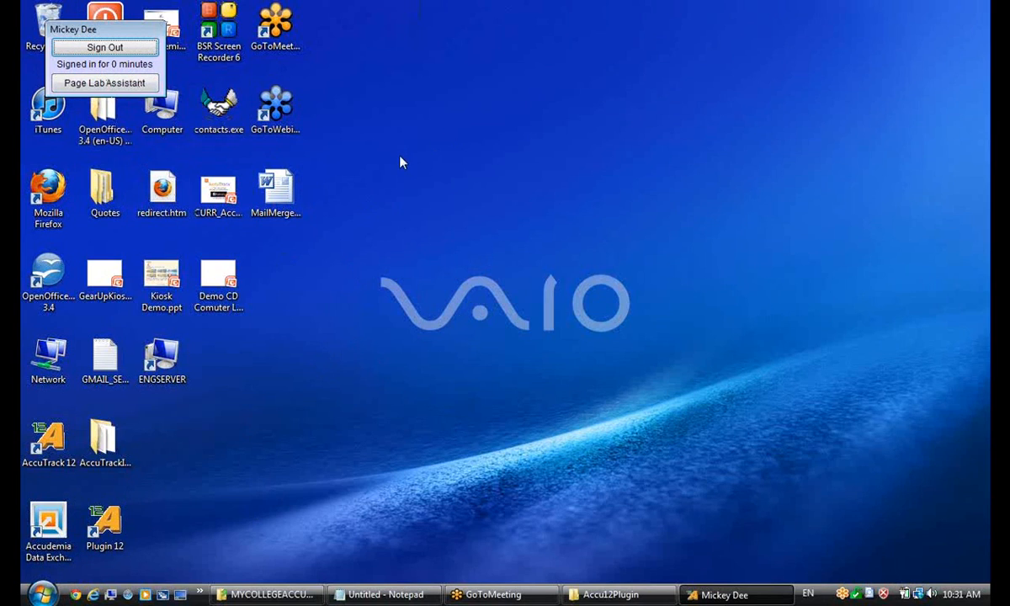
Sign the student out, and exit the plug-in through System Administration using the administrator's ID number and password.
{"action": "left_click", "coordinate": [112, 51]}
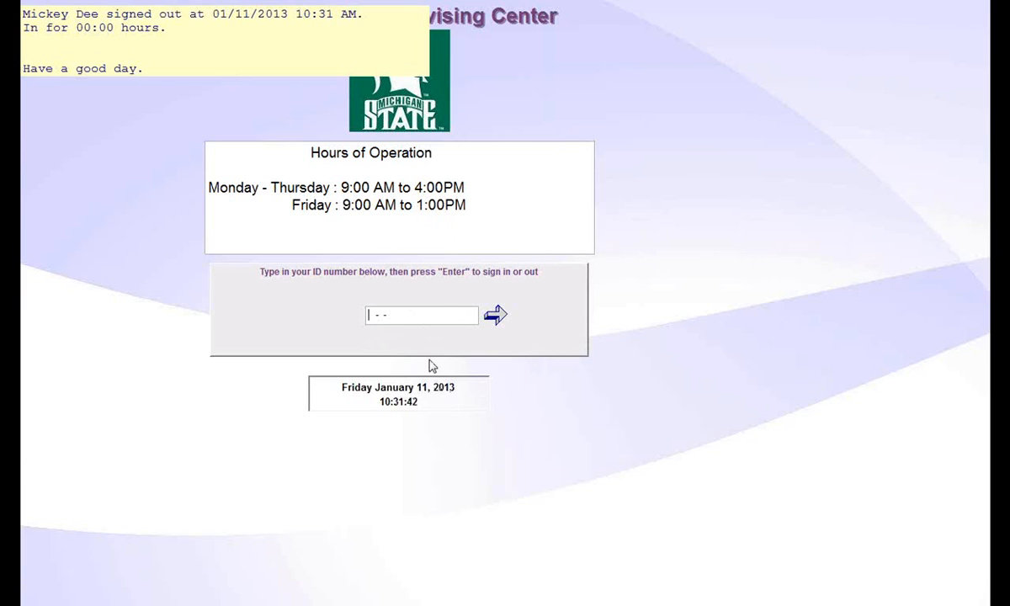
{"action": "left_click", "coordinate": [366, 322]}
{"action": "type", "text": "111111111"}
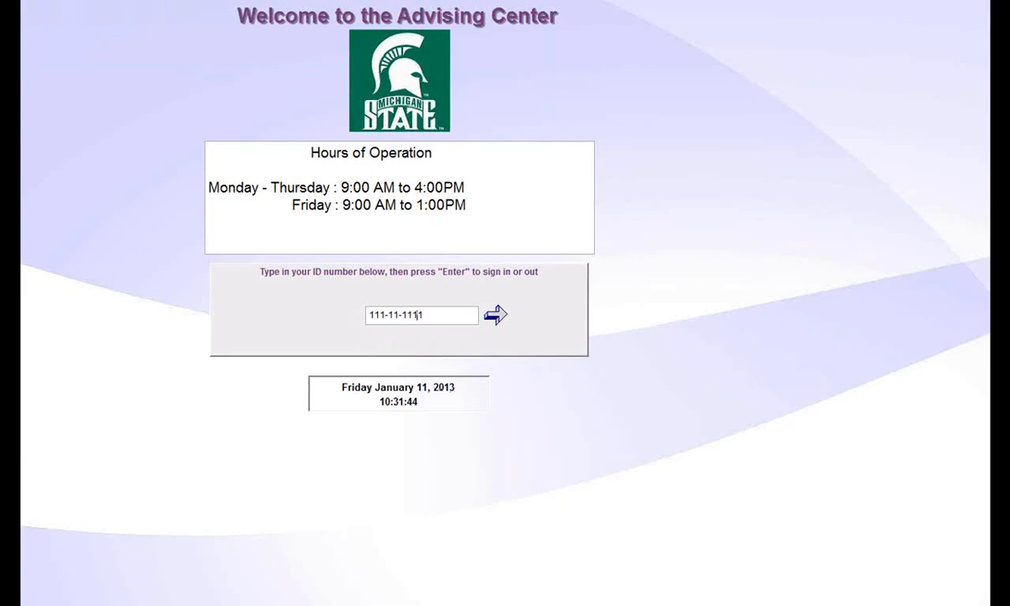
{"action": "key", "text": "Return"}
{"action": "type", "text": "1111"}
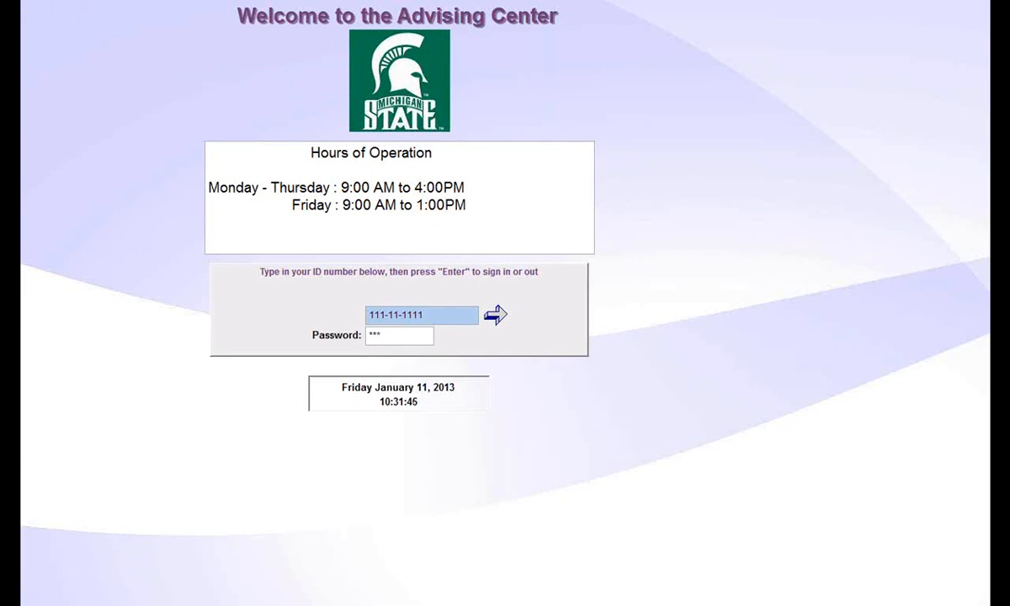
{"action": "key", "text": "Return"}
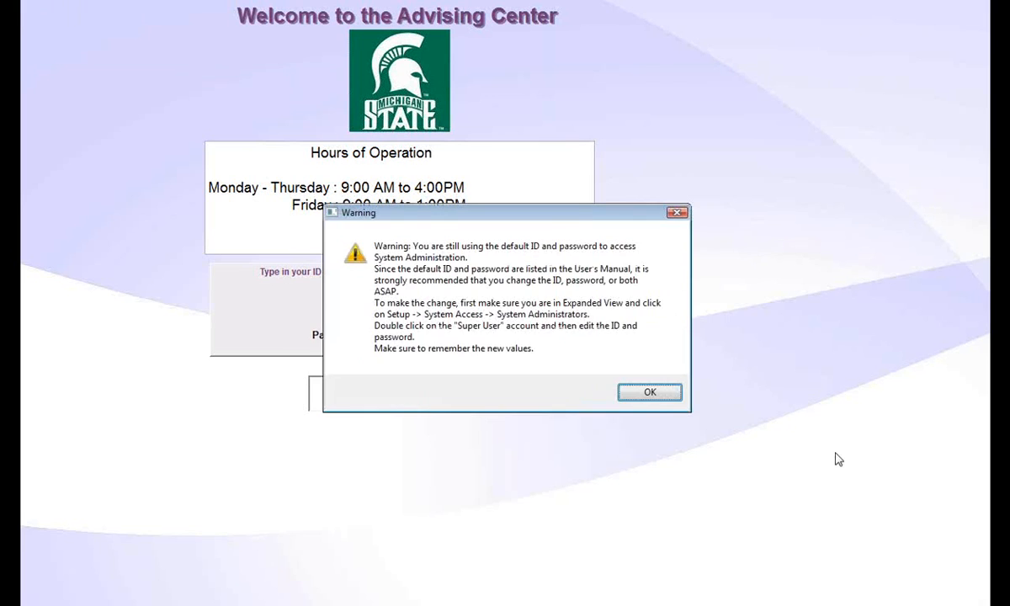
{"action": "left_click", "coordinate": [649, 392]}
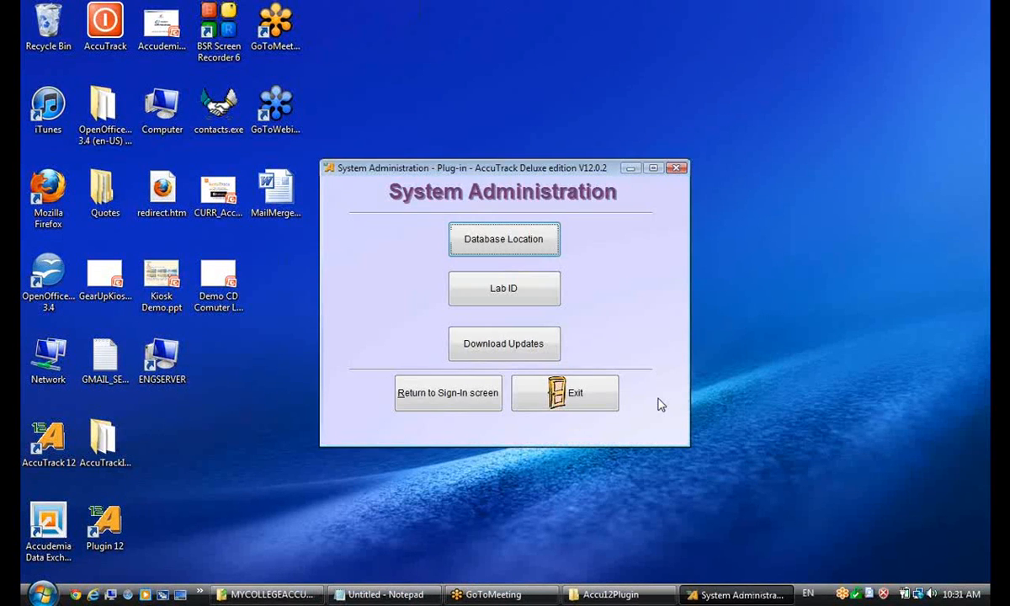
{"action": "left_click", "coordinate": [553, 398]}
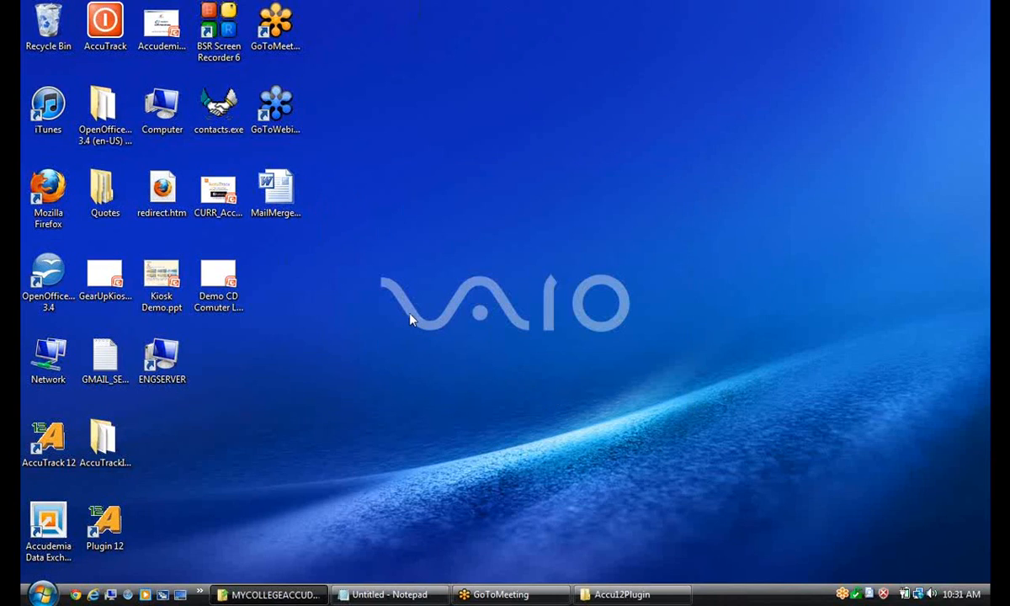
Launch AccuTrack 12 and open its System Administration by entering the administrator's ID number and password, dismissing the default-credentials warning.
{"action": "double_click", "coordinate": [45, 441]}
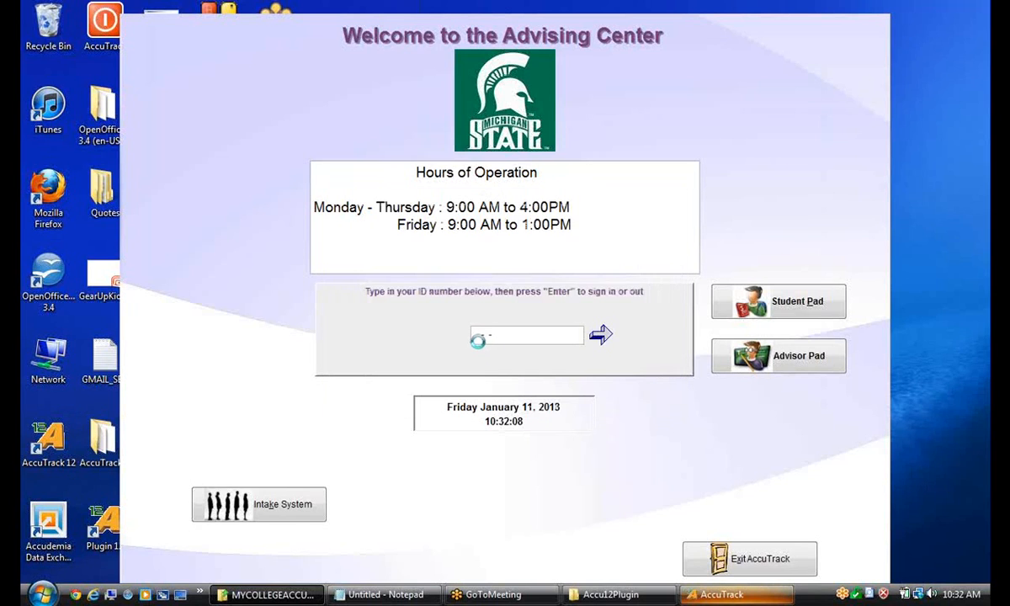
{"action": "left_click", "coordinate": [629, 365]}
{"action": "type", "text": "1"}
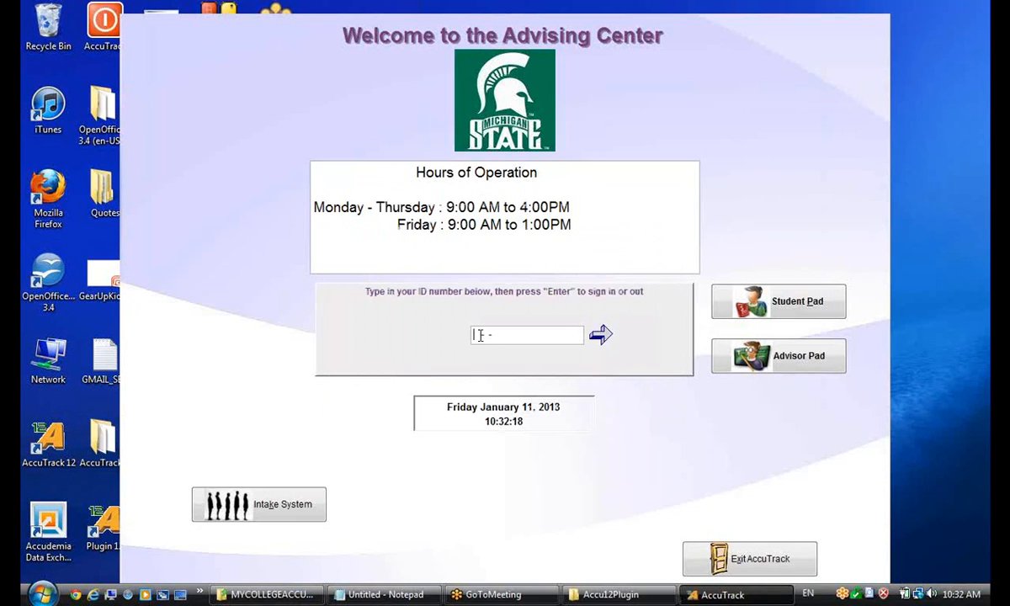
{"action": "type", "text": "11-11-1111"}
{"action": "key", "text": "Return"}
{"action": "type", "text": "111"}
{"action": "key", "text": "Return"}
{"action": "left_click", "coordinate": [647, 389]}
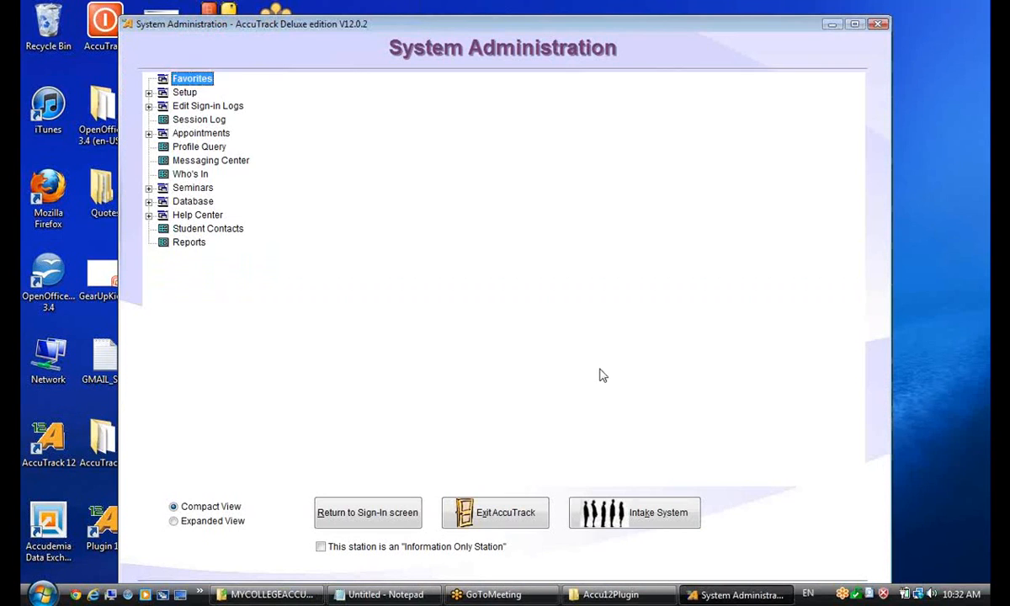
Check the data path in the main program's Database Location form, and close the form.
{"action": "left_click", "coordinate": [148, 93]}
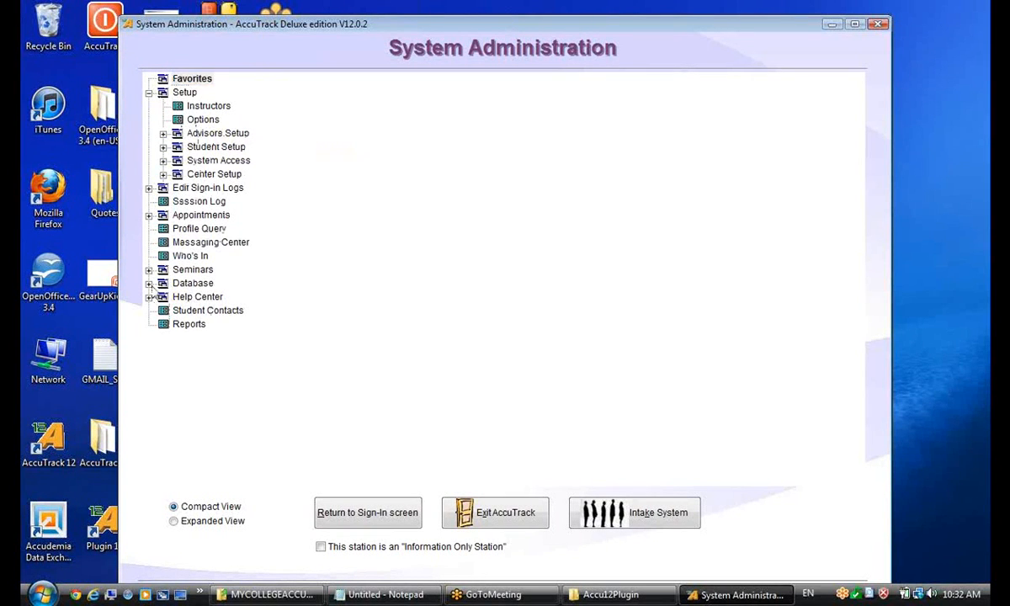
{"action": "left_click", "coordinate": [148, 285]}
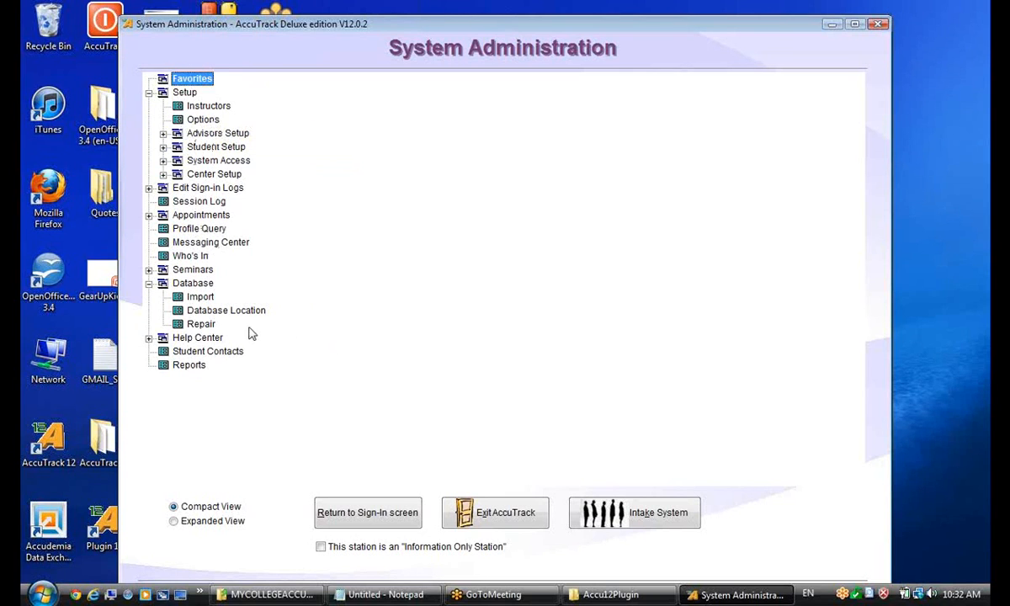
{"action": "left_click", "coordinate": [229, 310]}
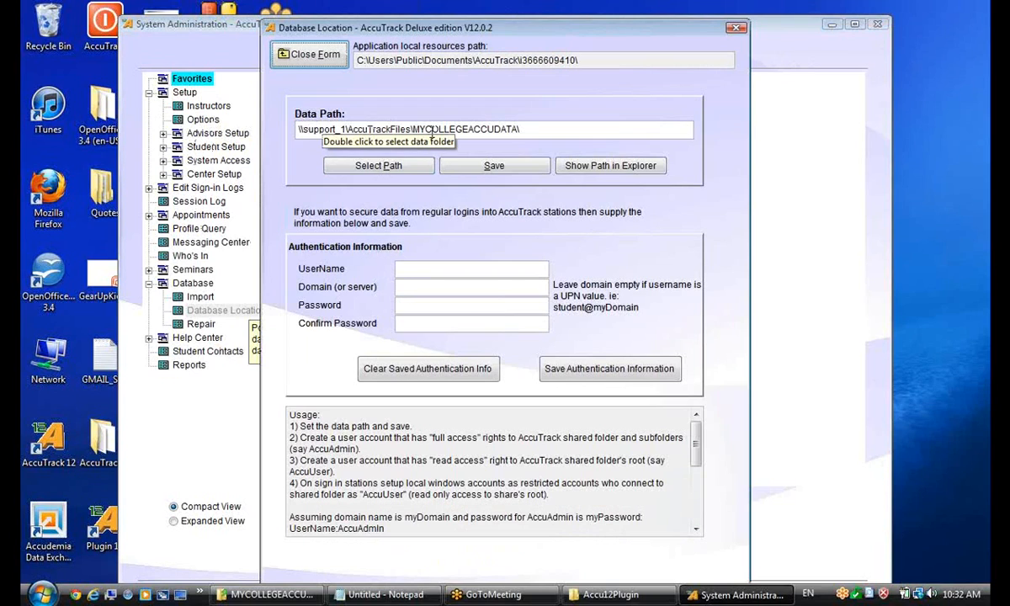
{"action": "left_click", "coordinate": [305, 55]}
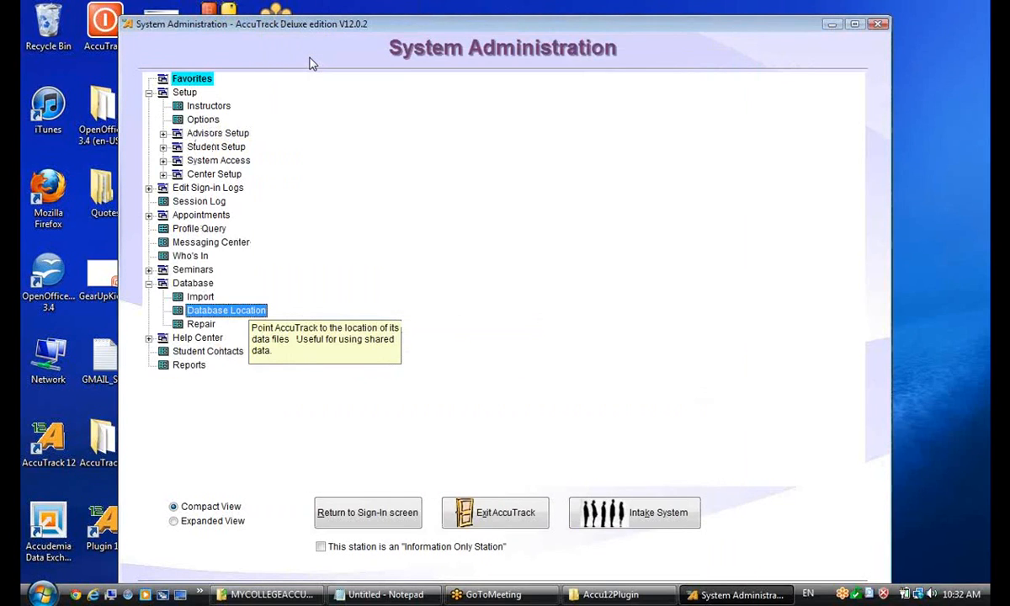
Review the Computer Lab Plug-in Software settings in the Setup options, and close the Options form.
{"action": "left_click", "coordinate": [201, 121]}
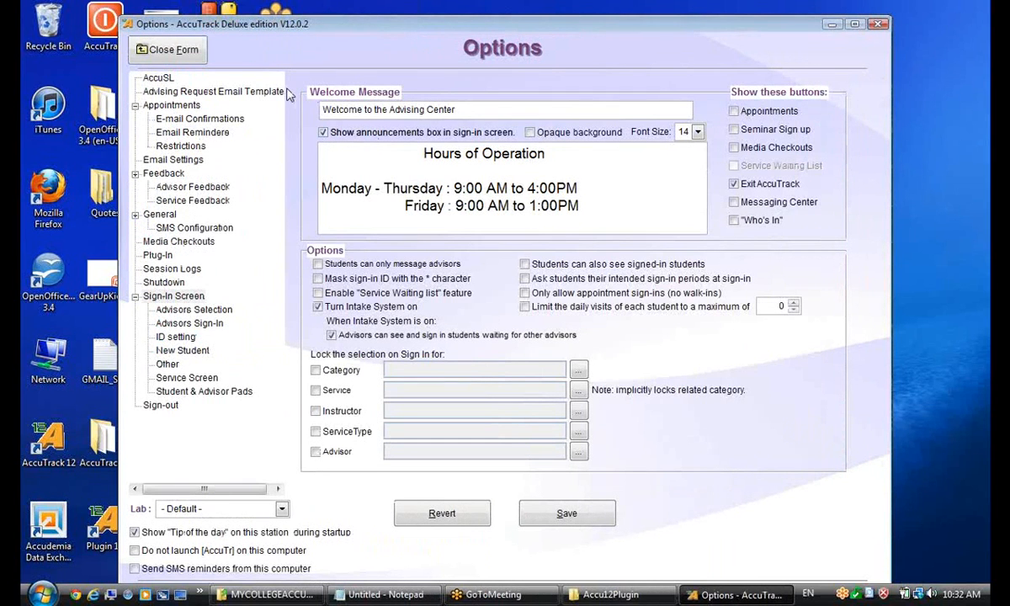
{"action": "left_click", "coordinate": [151, 256]}
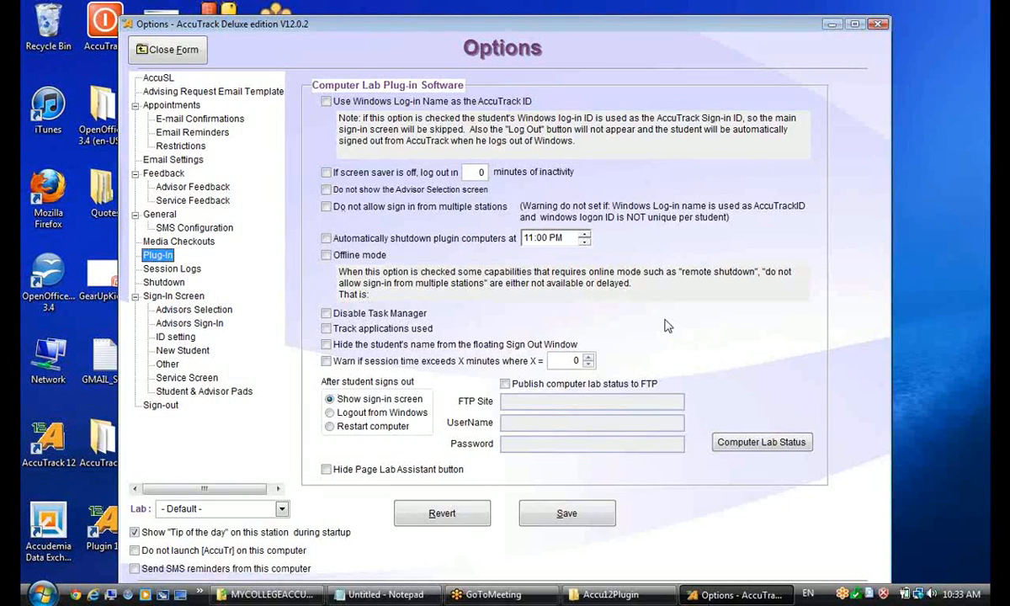
{"action": "left_click", "coordinate": [157, 49]}
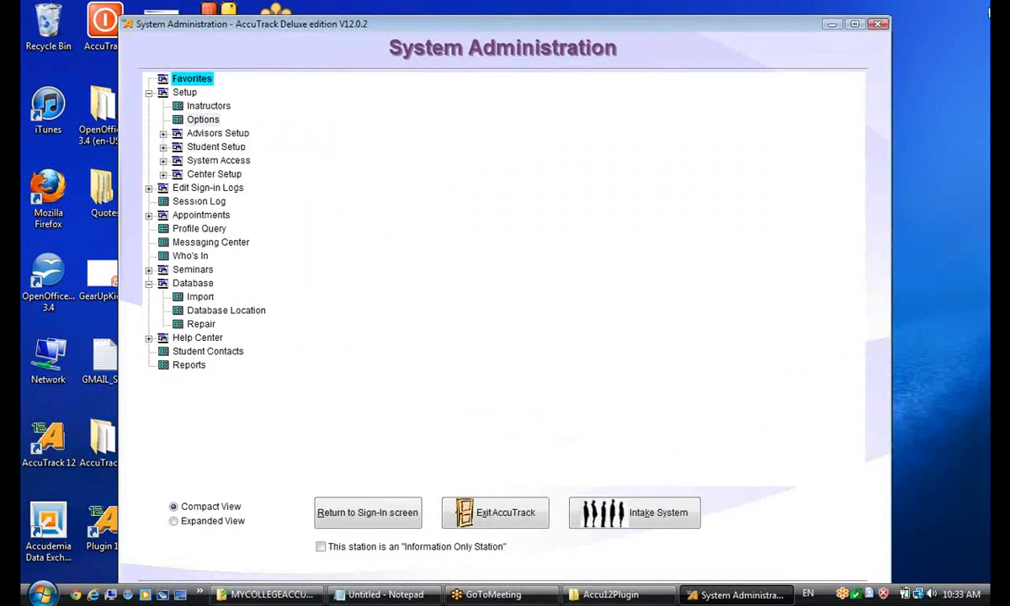